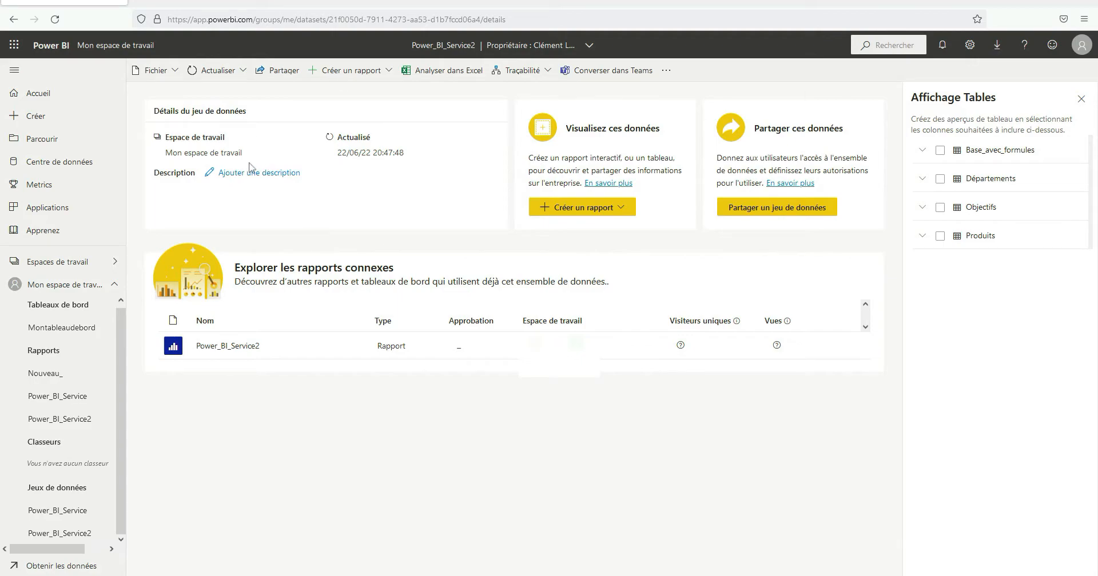
Examine the scheduled refresh and gateway connection settings of the Power_BI_Service dataset.
click(243, 71)
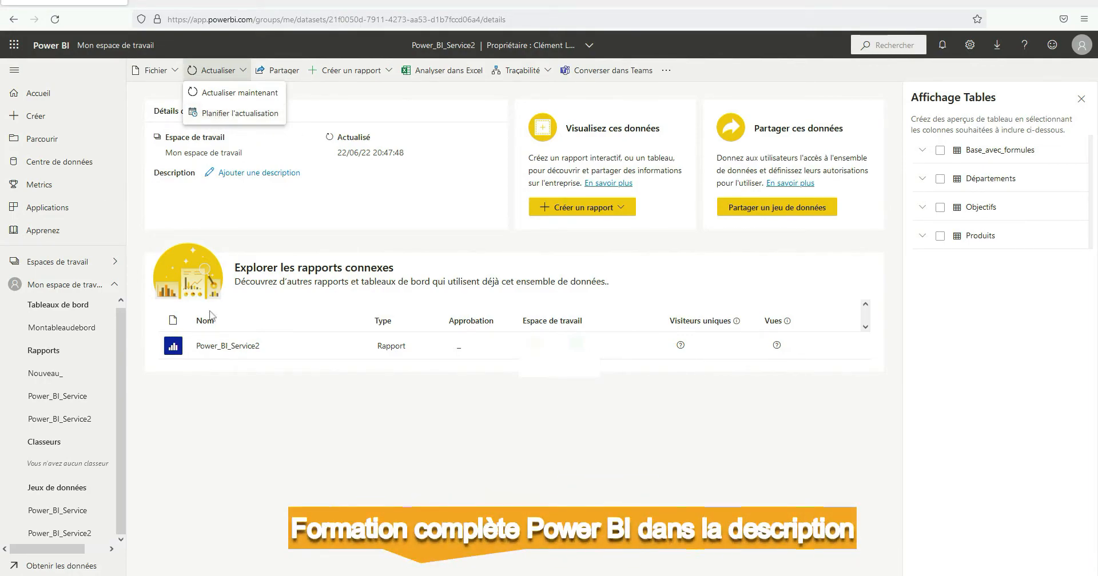
click(223, 115)
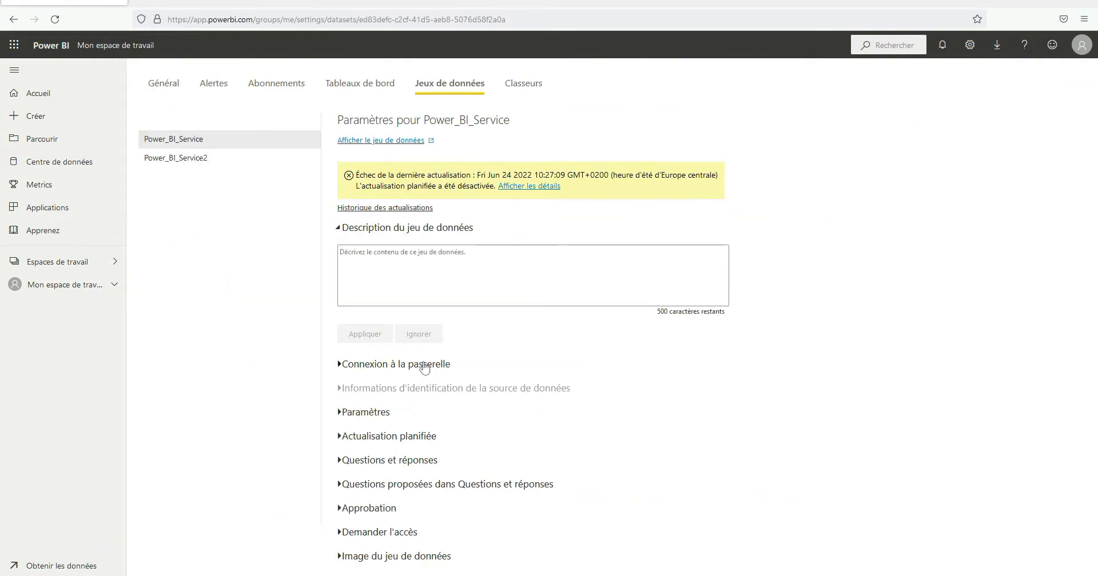
click(388, 438)
scroll(454, 374, down, 3)
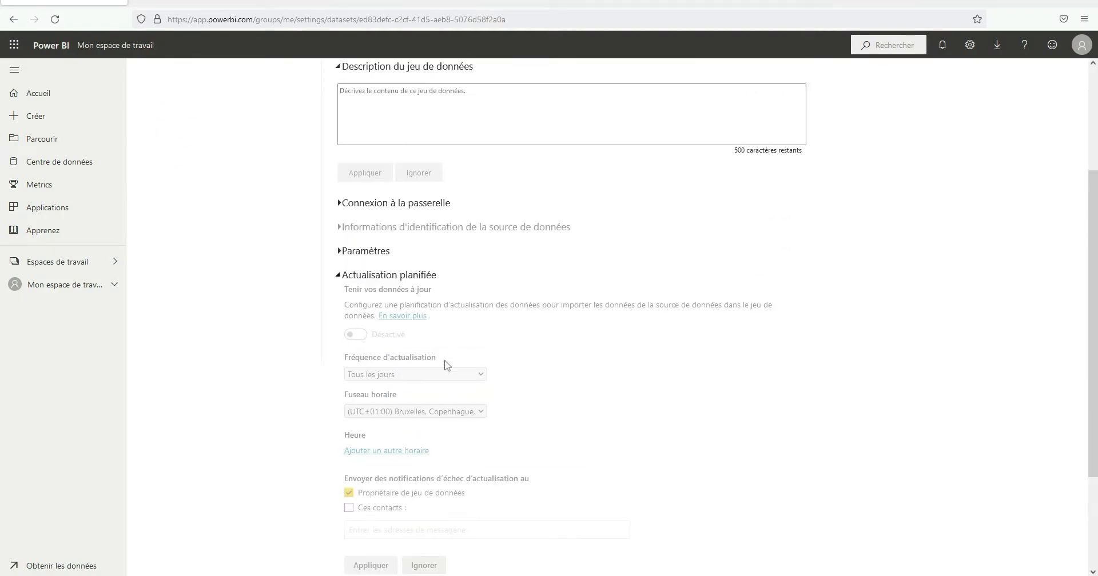
scroll(447, 365, up, 2)
click(385, 359)
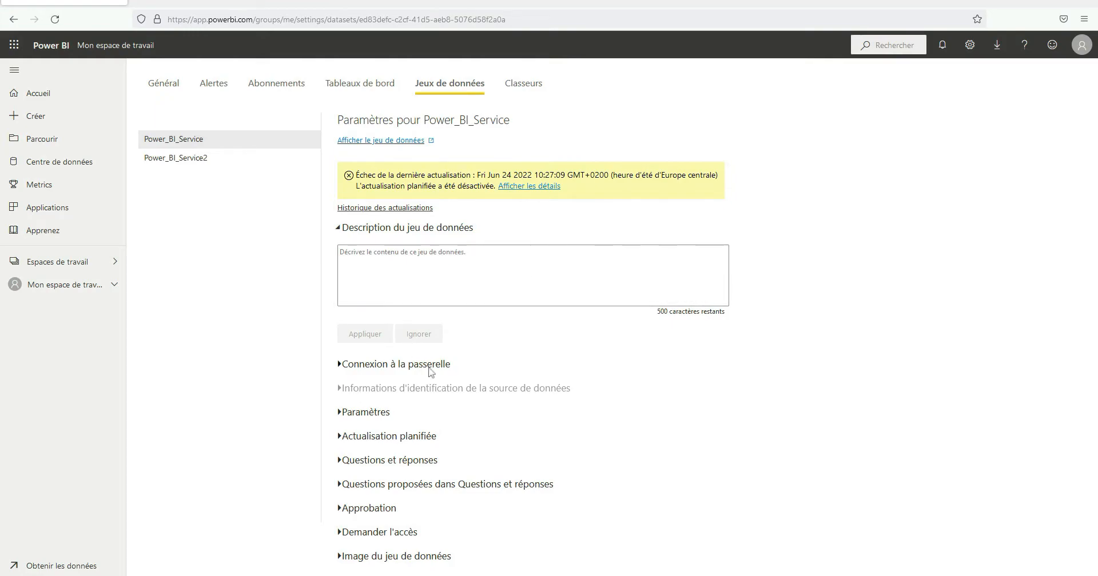
click(410, 365)
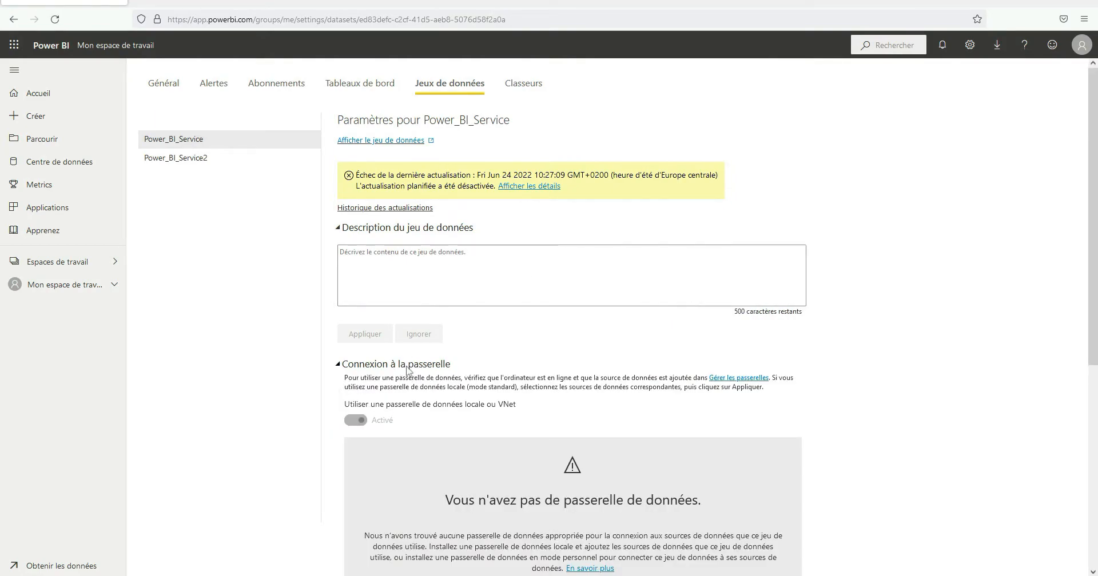
click(407, 366)
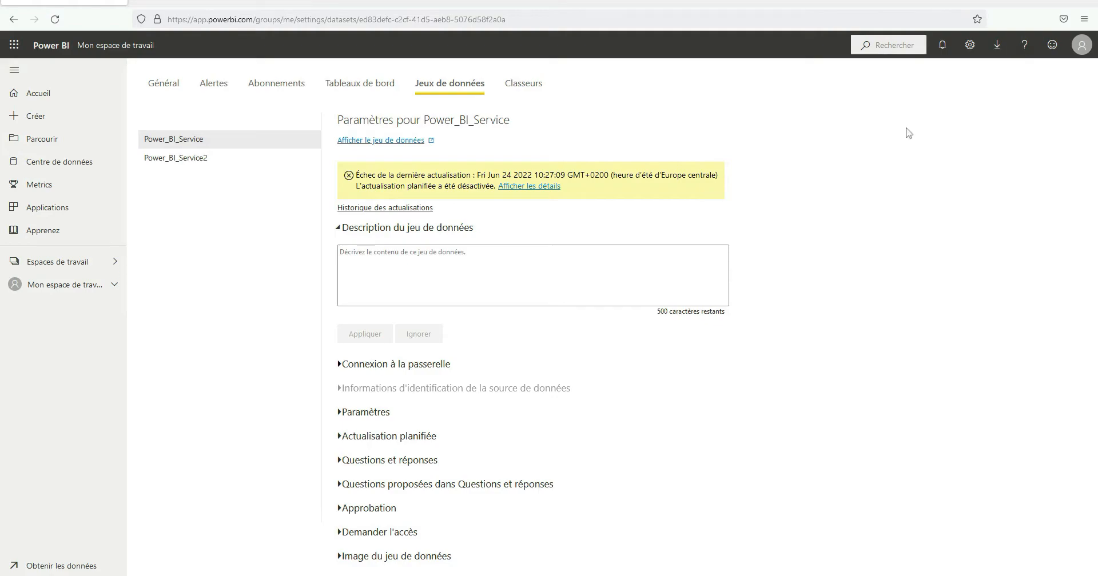
Download the standard-mode data gateway from the Power BI gateway download page.
click(998, 45)
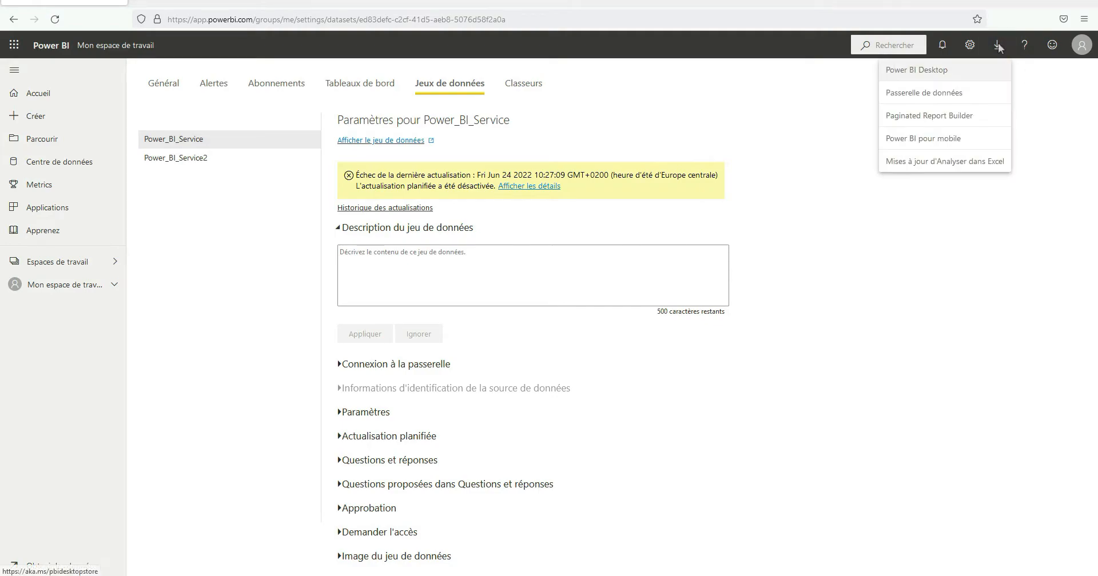
click(935, 96)
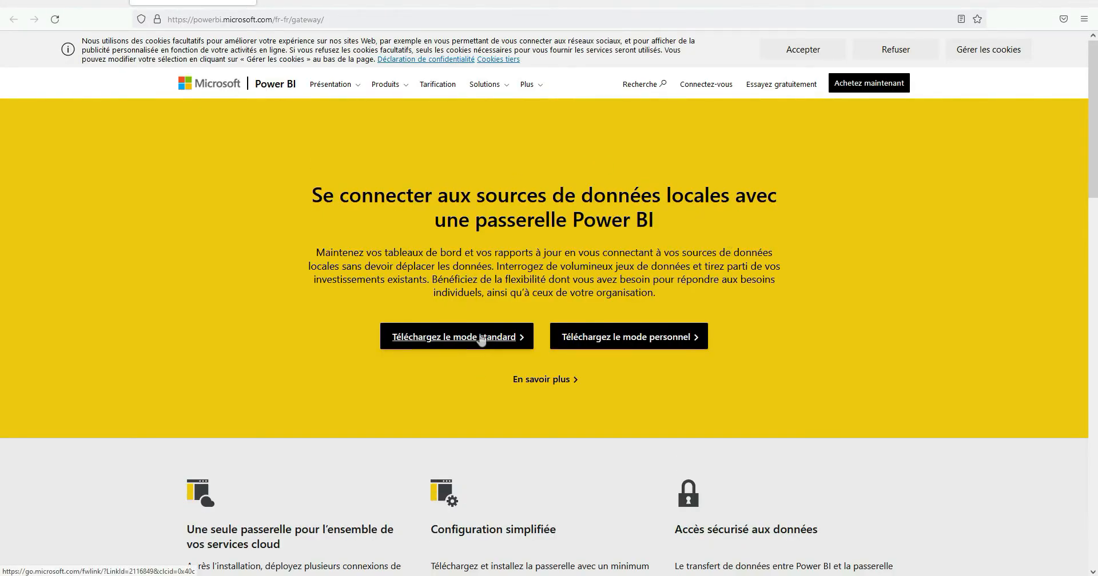
click(482, 339)
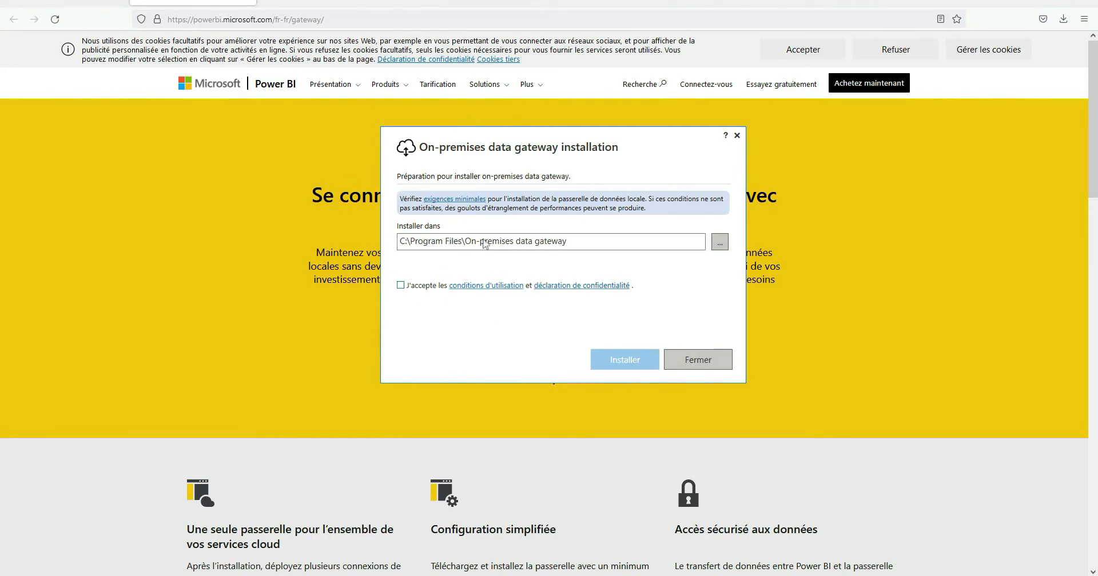
Accept the terms and install the on-premises data gateway in C:\Program Files\On-premises data gateway.
click(400, 285)
click(624, 360)
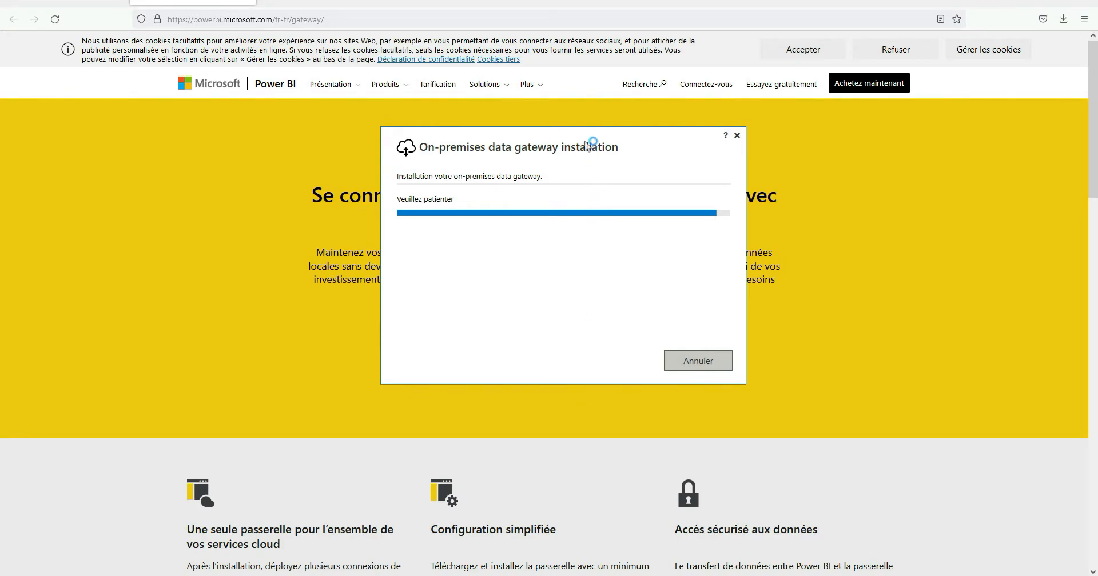
mouse_move(585, 136)
mouse_down()
mouse_move(544, 172)
mouse_move(583, 118)
mouse_up()
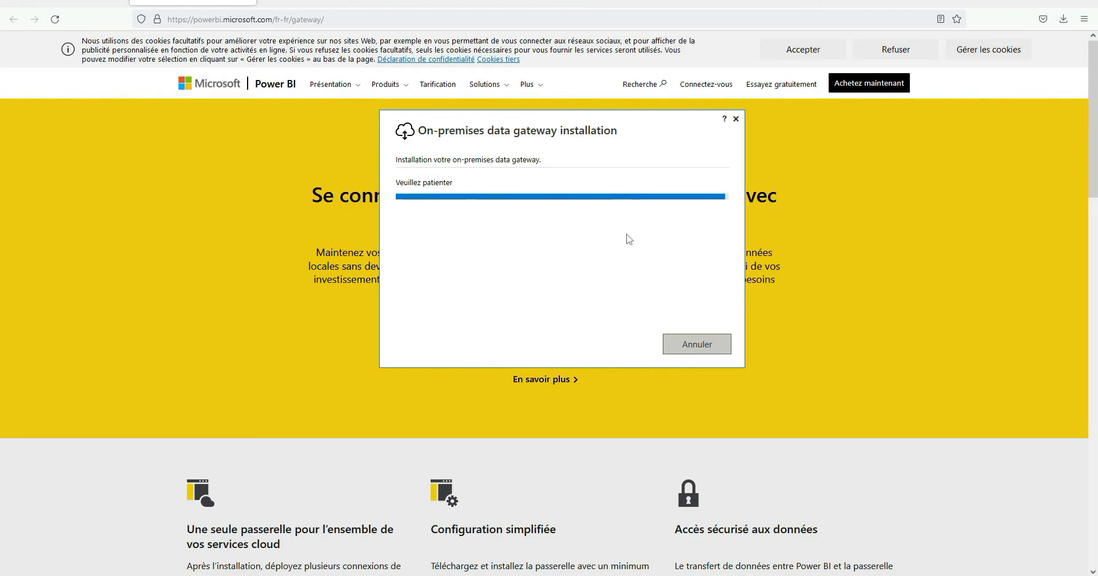
drag(549, 123, 523, 139)
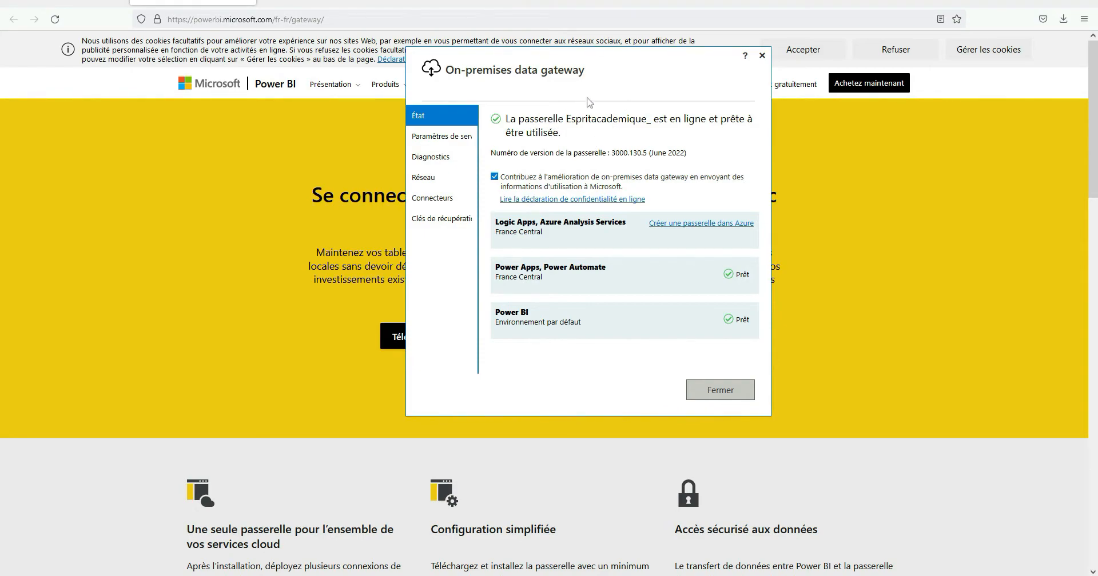
Review the Espritacademique_ gateway's status and network settings, and close its configuration window.
drag(609, 63, 624, 48)
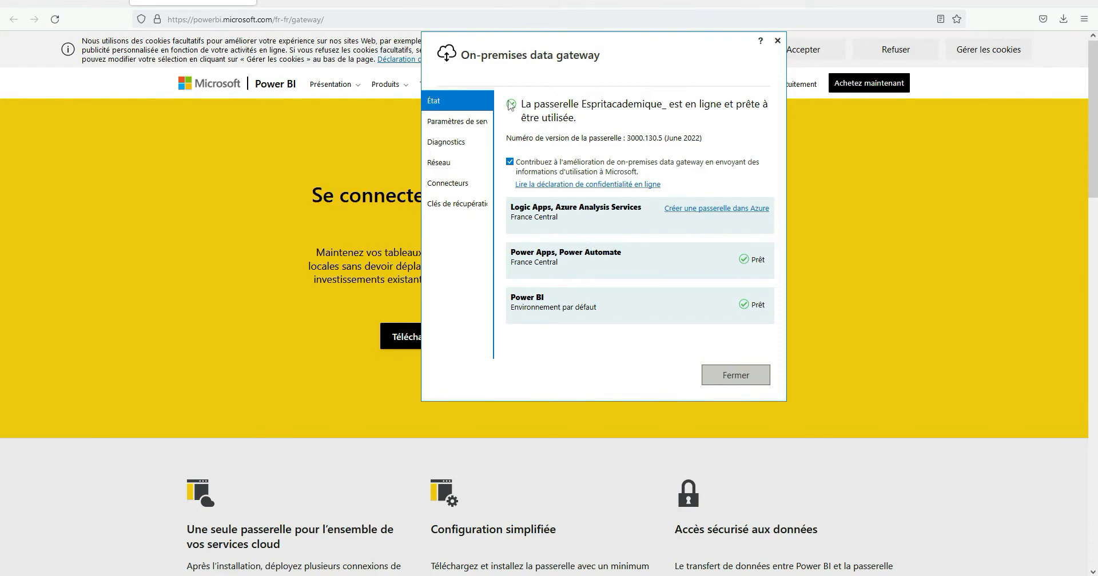
click(442, 164)
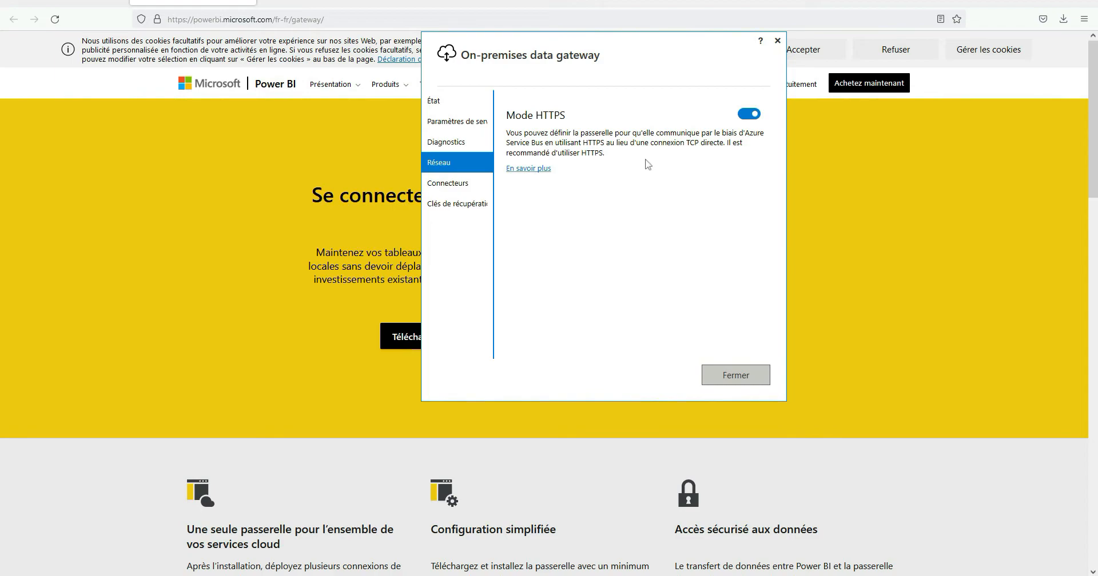
click(737, 375)
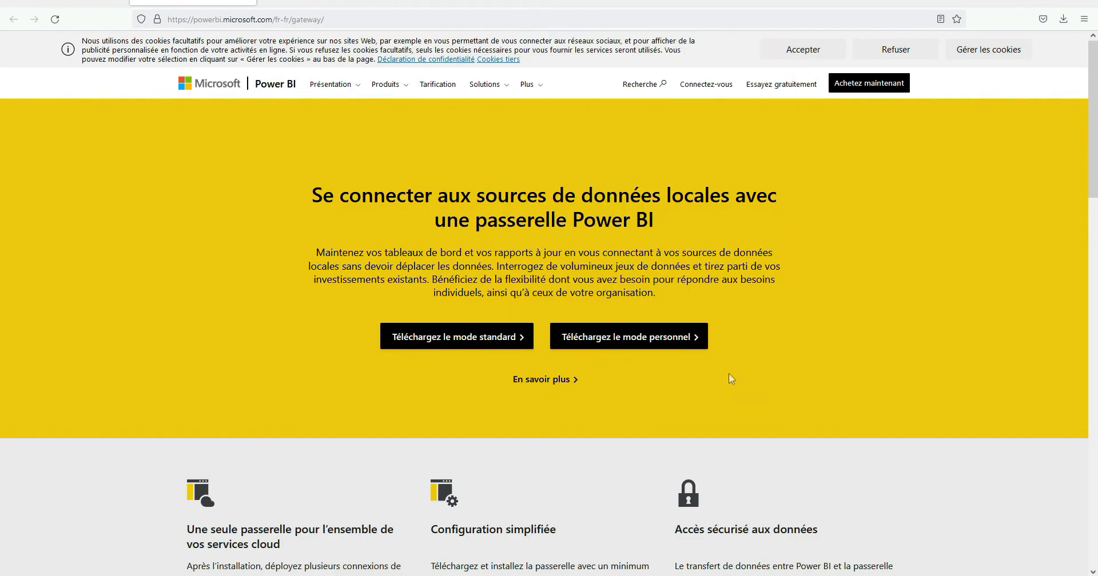
Return to Power BI and view the list of on-premises data gateways in the gateway management page.
click(54, 2)
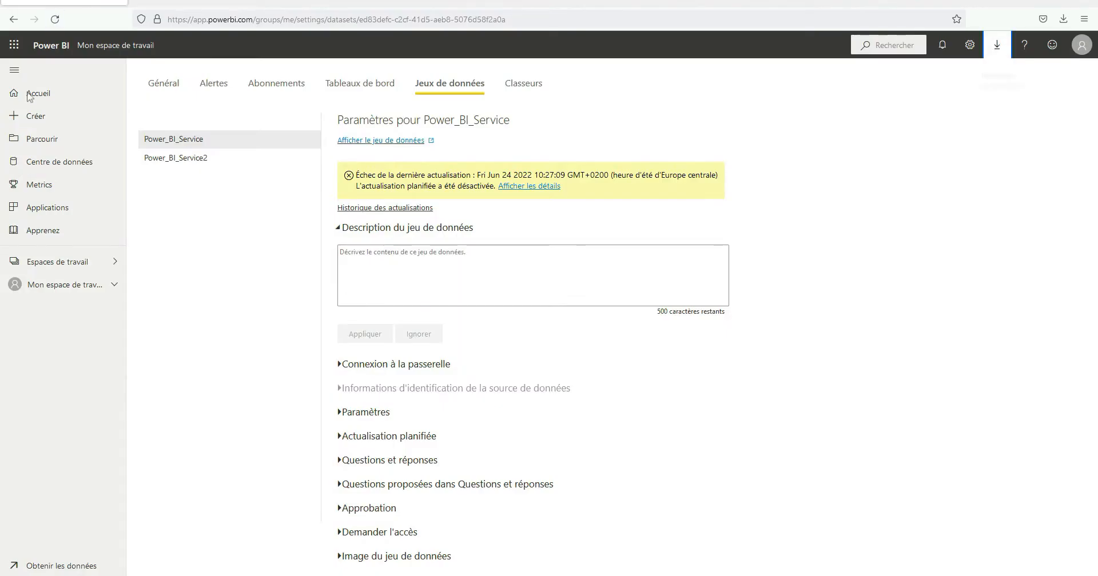
click(971, 45)
click(921, 117)
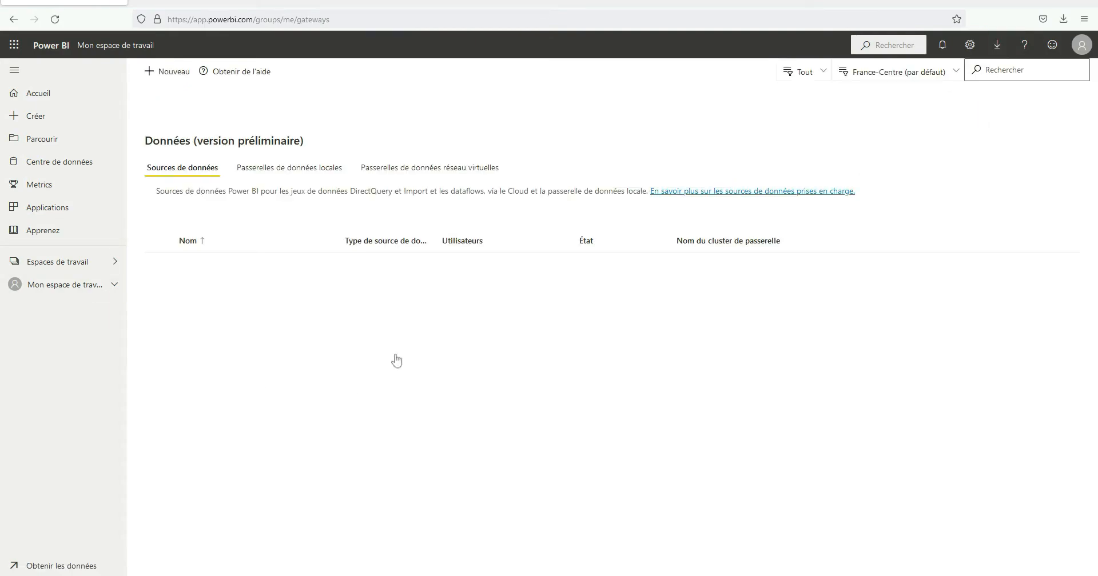
click(297, 170)
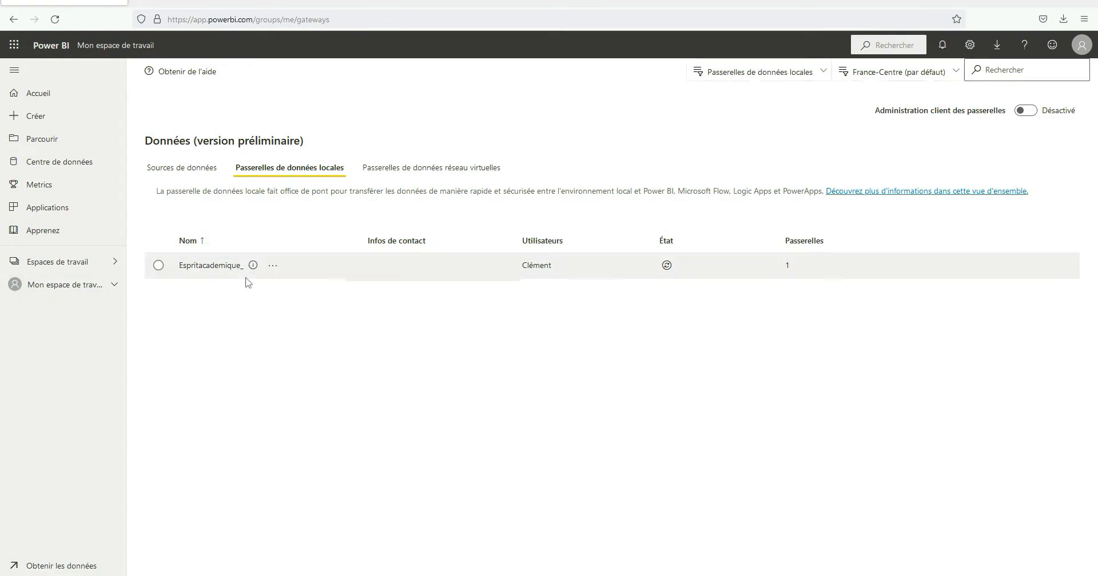
Reopen the Power_BI_Service dataset's scheduled refresh settings and expand the data sources under the Espritacademique_ gateway.
click(114, 284)
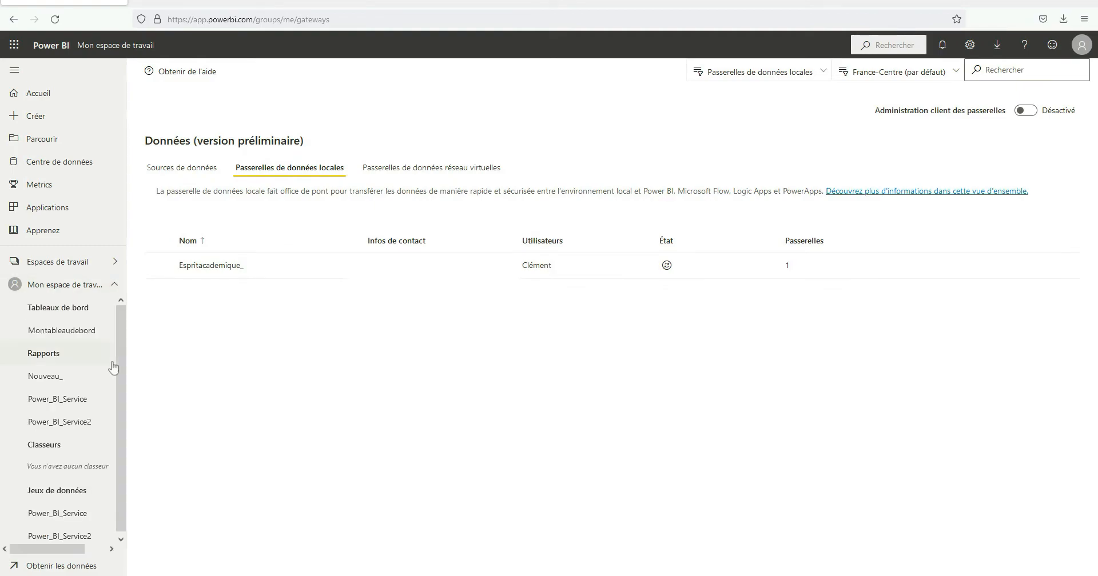
click(61, 512)
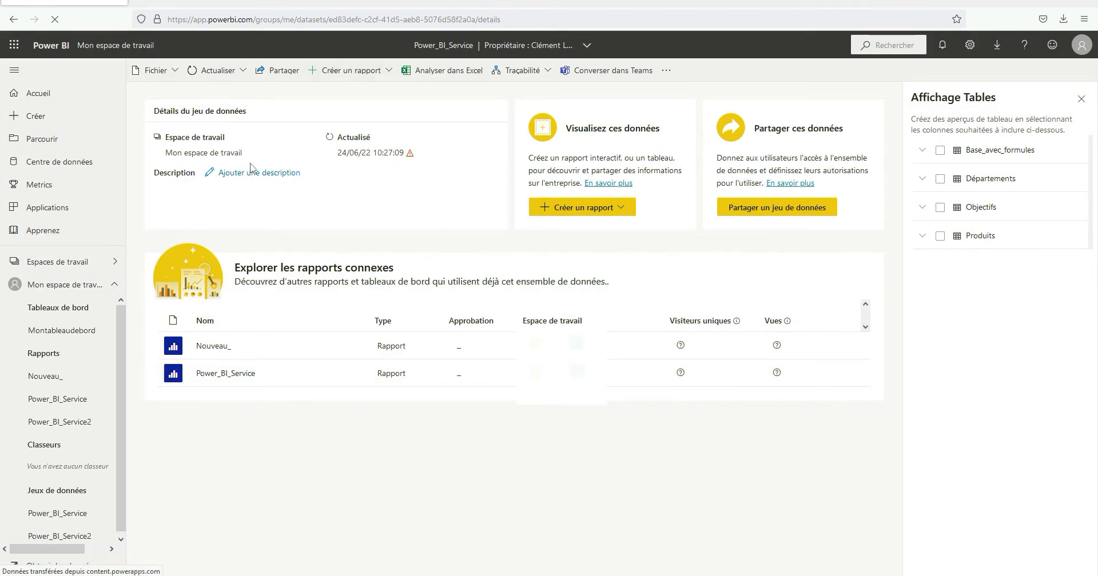
click(245, 70)
click(229, 111)
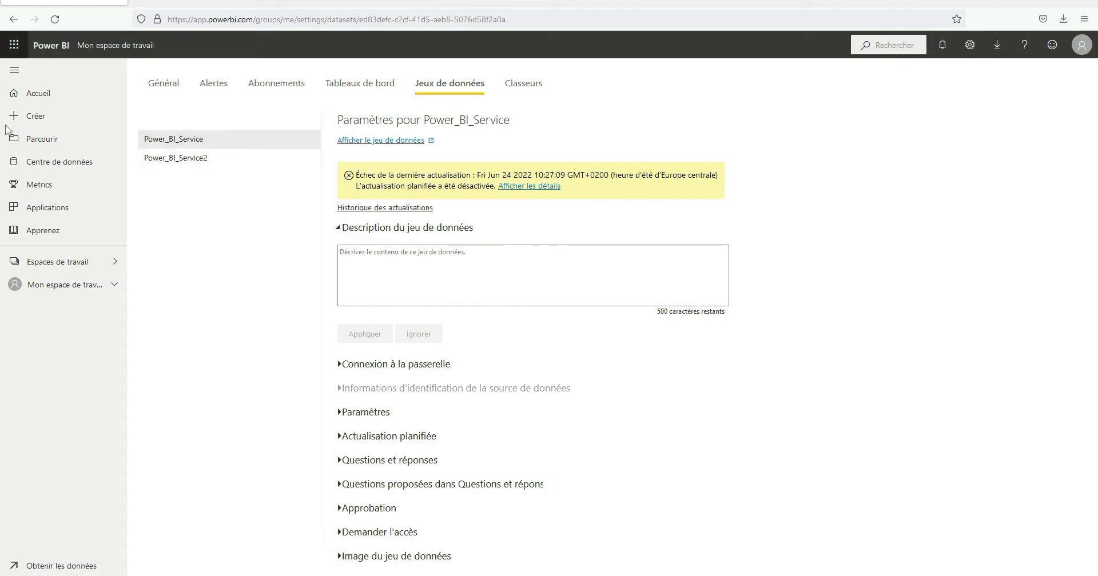
click(396, 365)
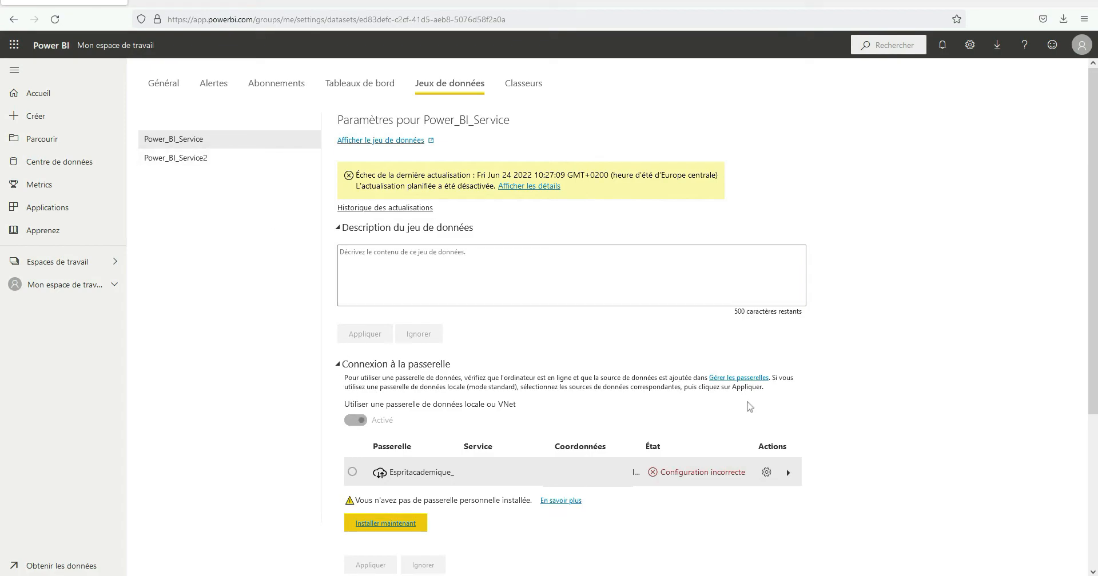
click(787, 473)
scroll(715, 472, down, 3)
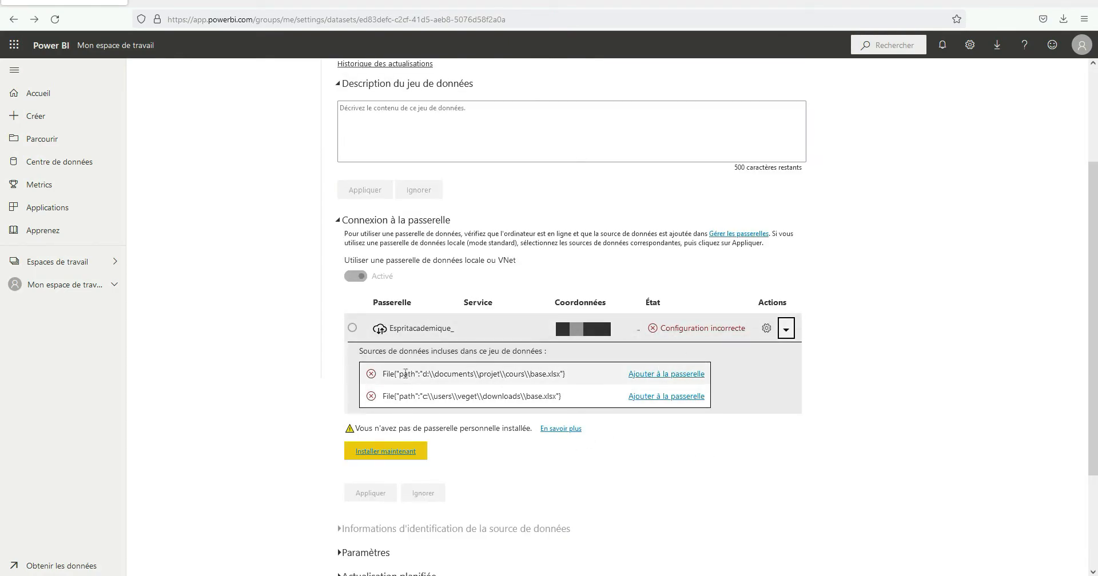
Try to add D:\Documents\Projet\Cours\base.xlsx to the Espritacademique_ gateway as source Test_ with Windows authentication, ignoring the connection test.
click(678, 377)
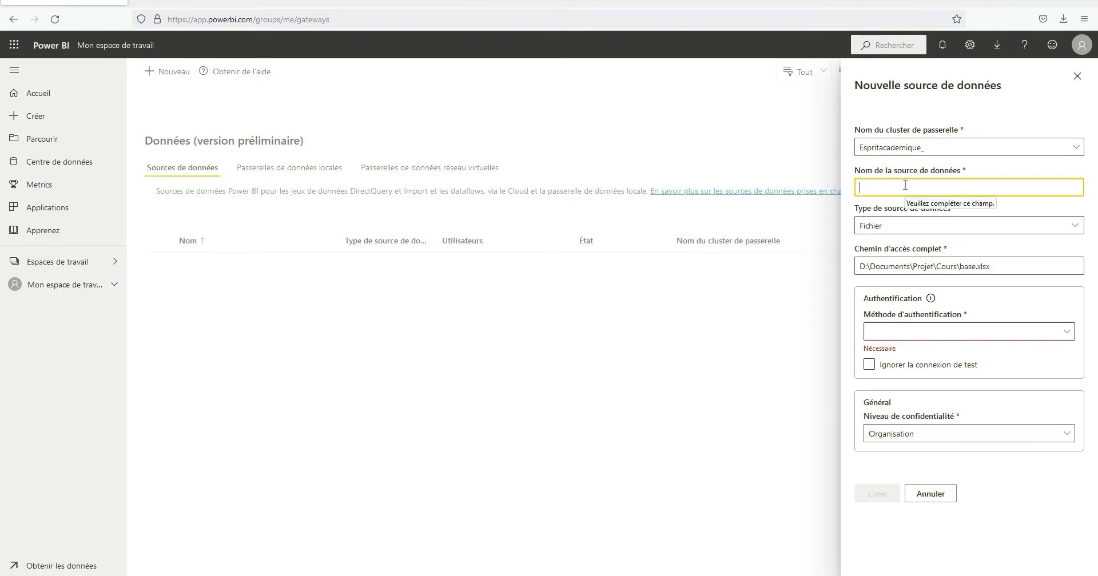
click(908, 337)
click(877, 349)
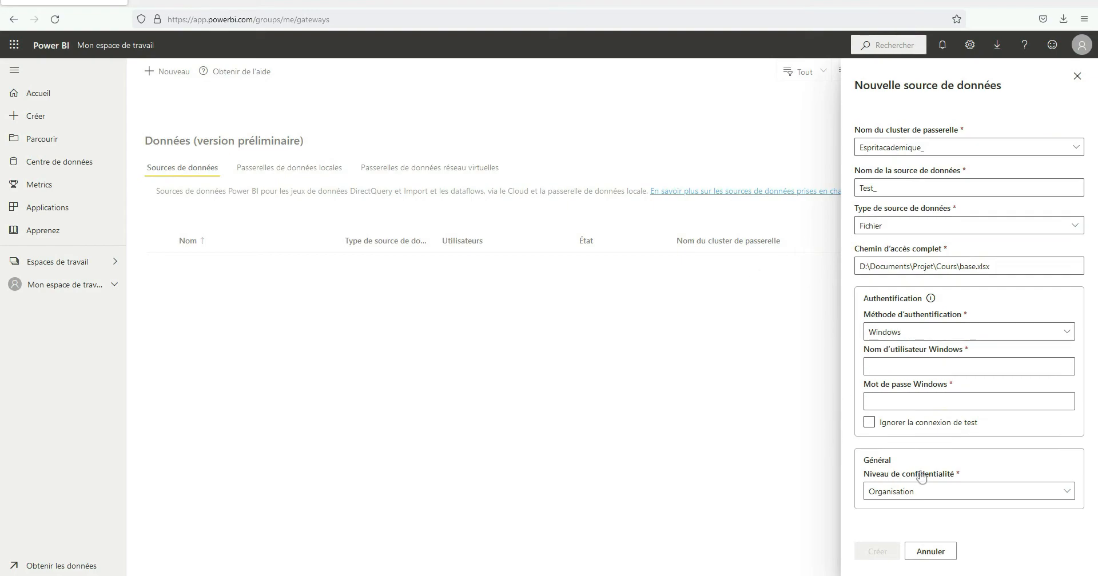
click(869, 423)
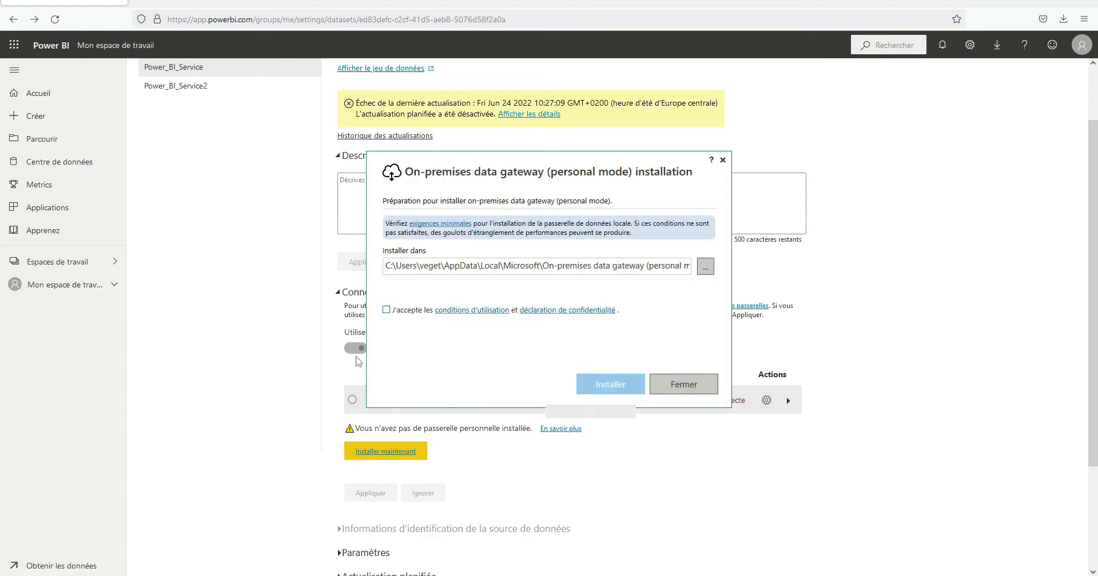
Install the personal-mode on-premises data gateway and apply it as the Power_BI_Service dataset's gateway connection.
click(387, 310)
click(627, 385)
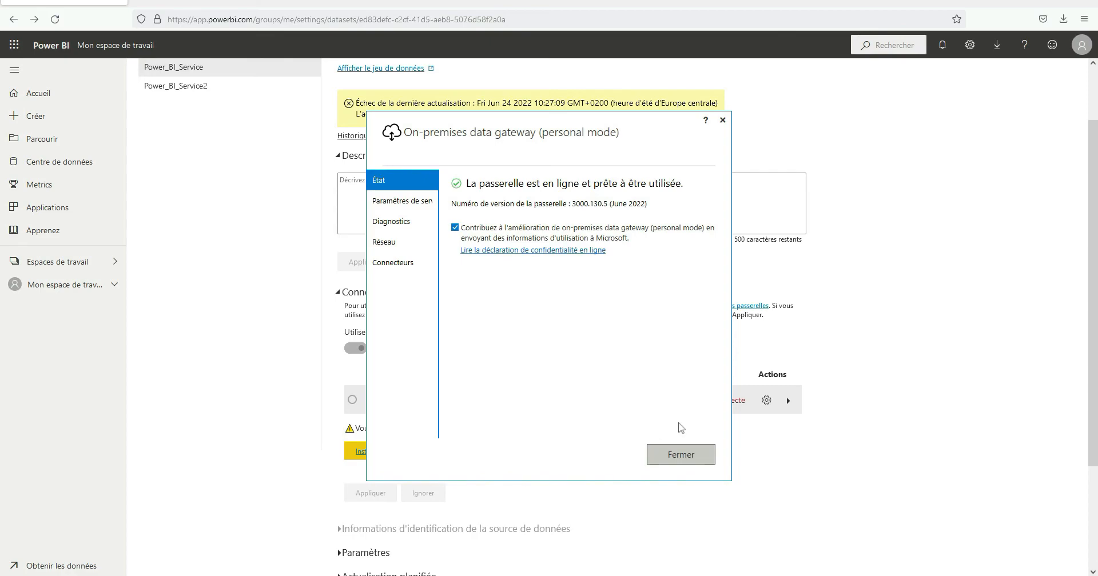
click(676, 455)
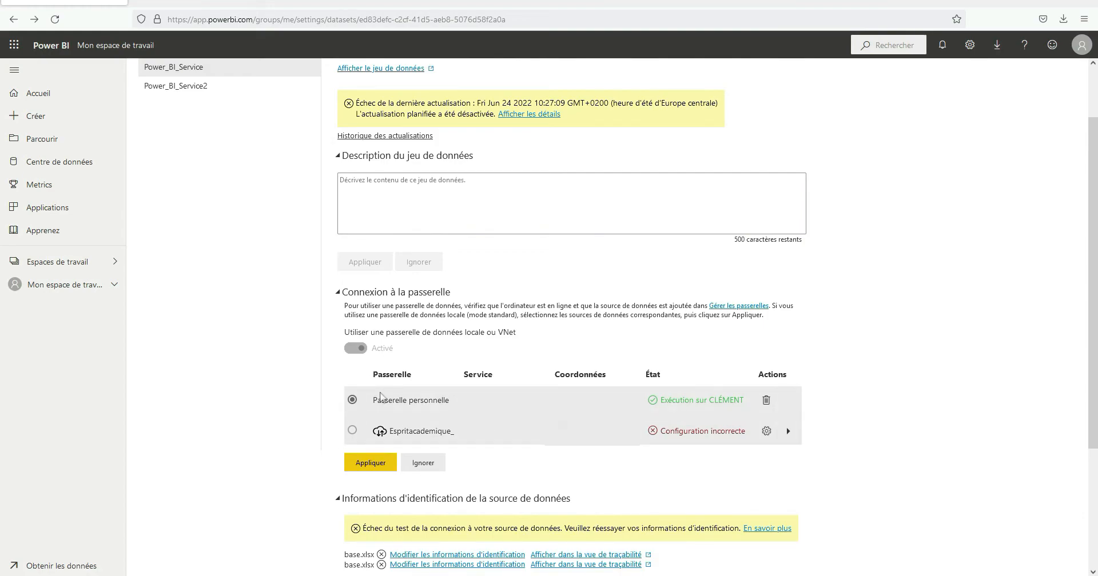
click(372, 464)
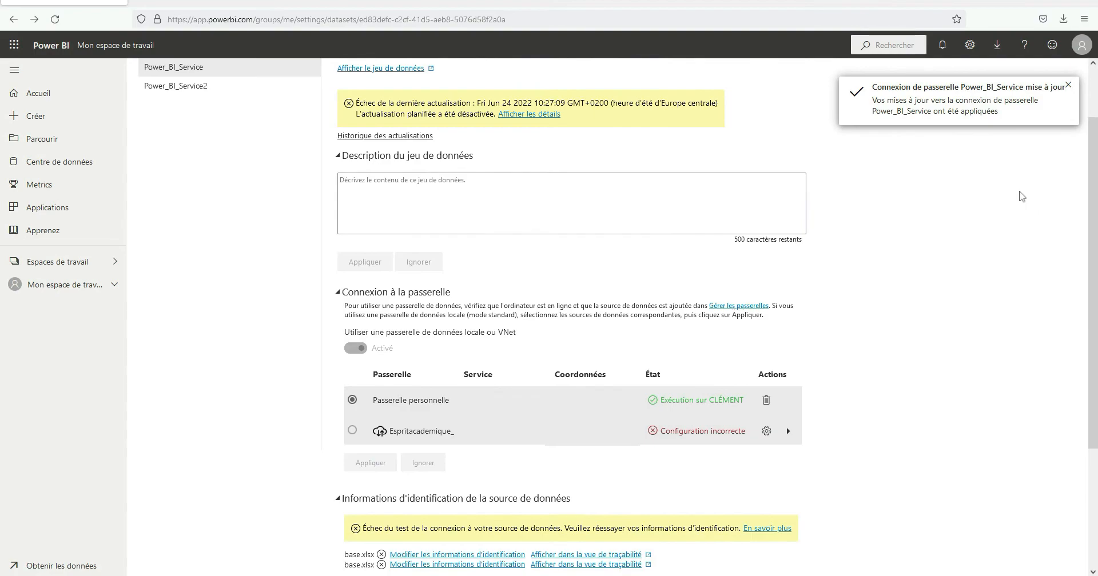
scroll(972, 183, up, 2)
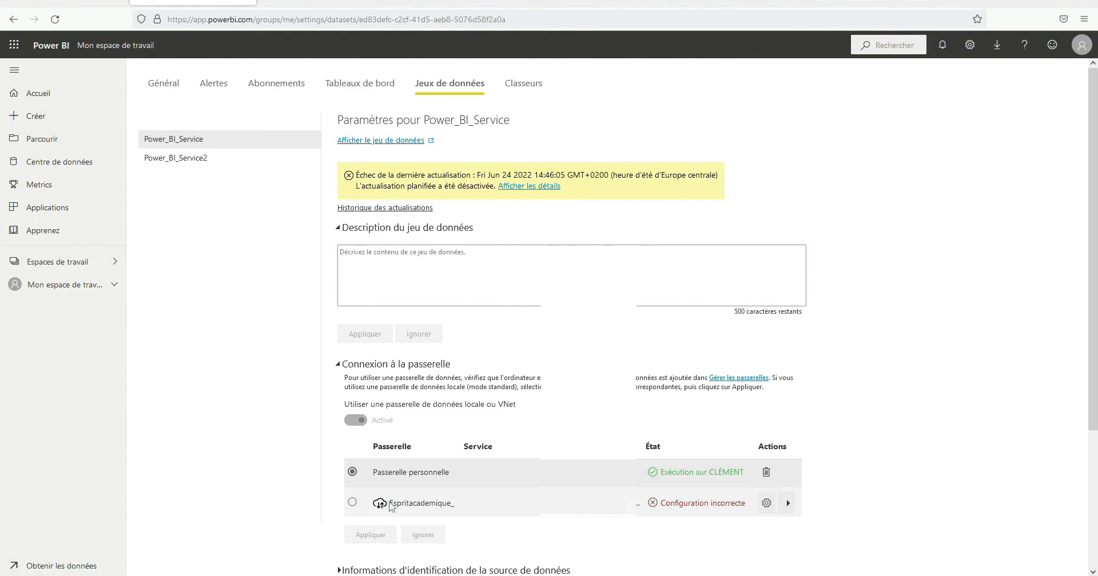
drag(393, 503, 777, 514)
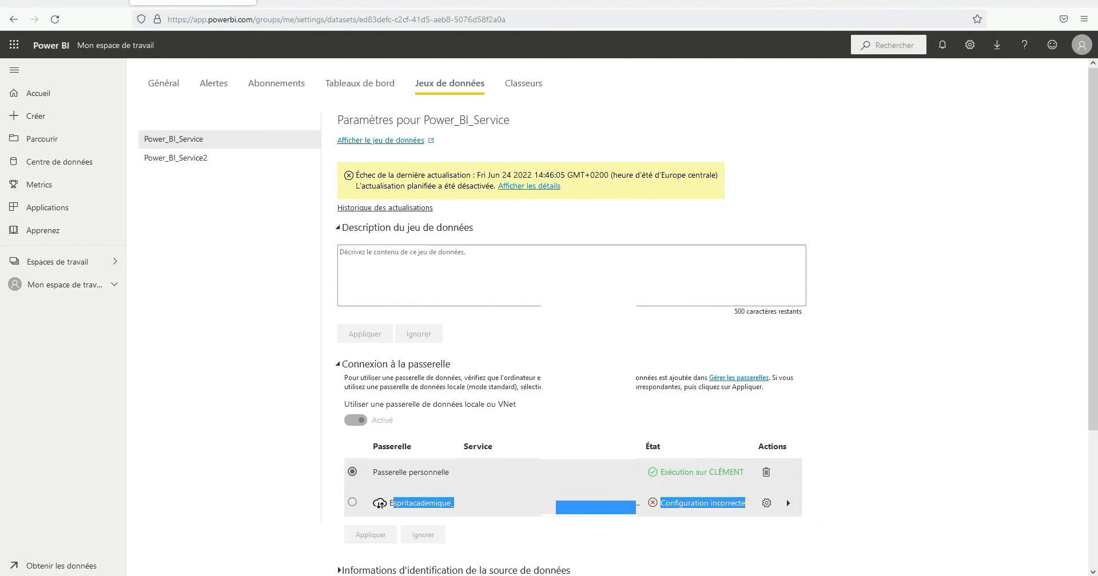
click(896, 381)
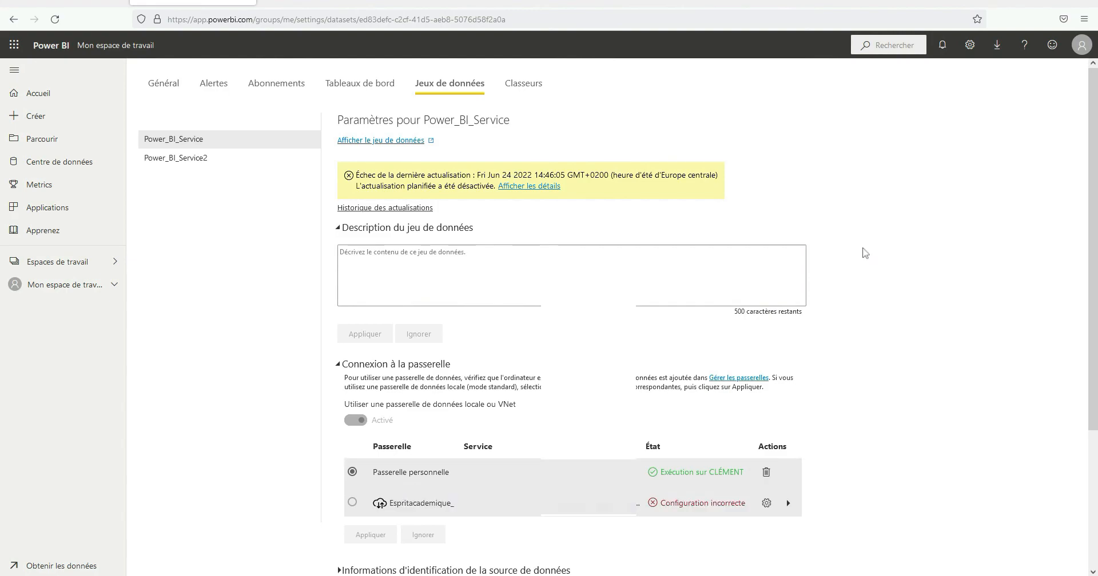
Turn on scheduled refresh for the Power_BI_Service dataset with the refresh frequency Tous les jours.
scroll(520, 232, down, 1)
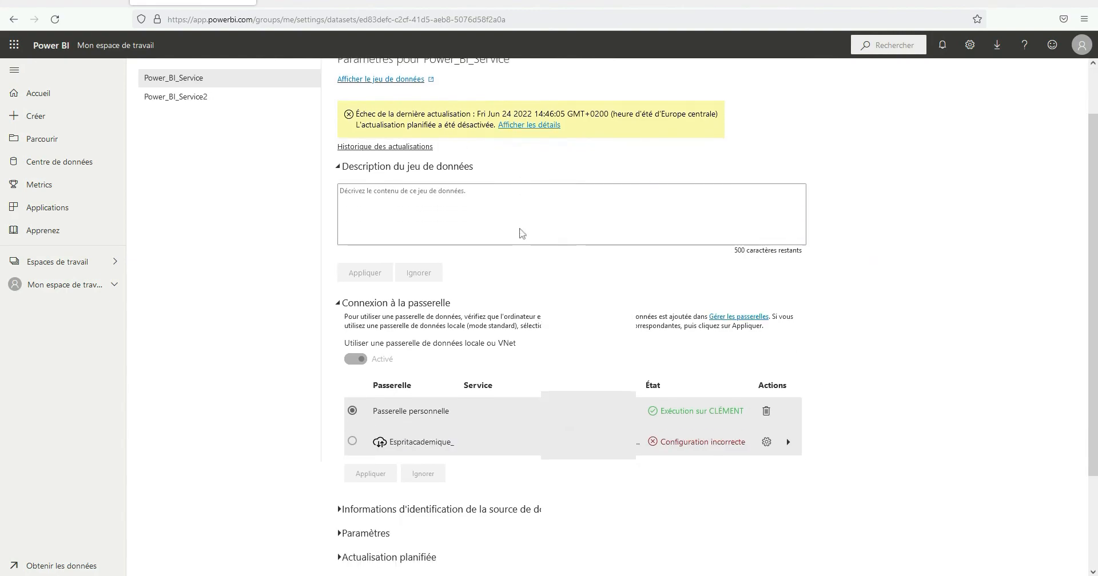
scroll(520, 231, down, 2)
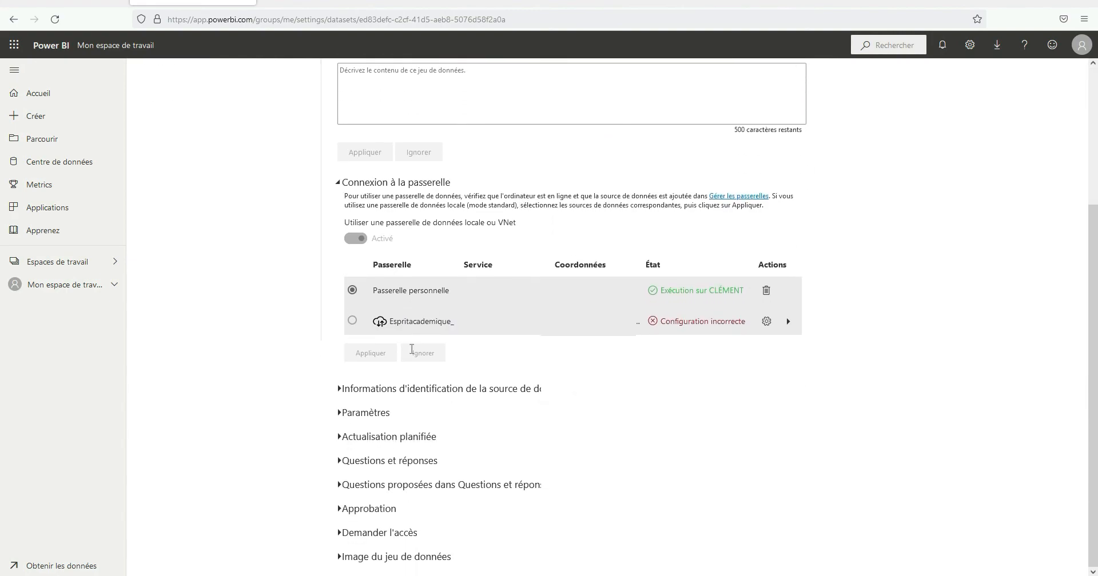
click(385, 437)
scroll(446, 321, down, 4)
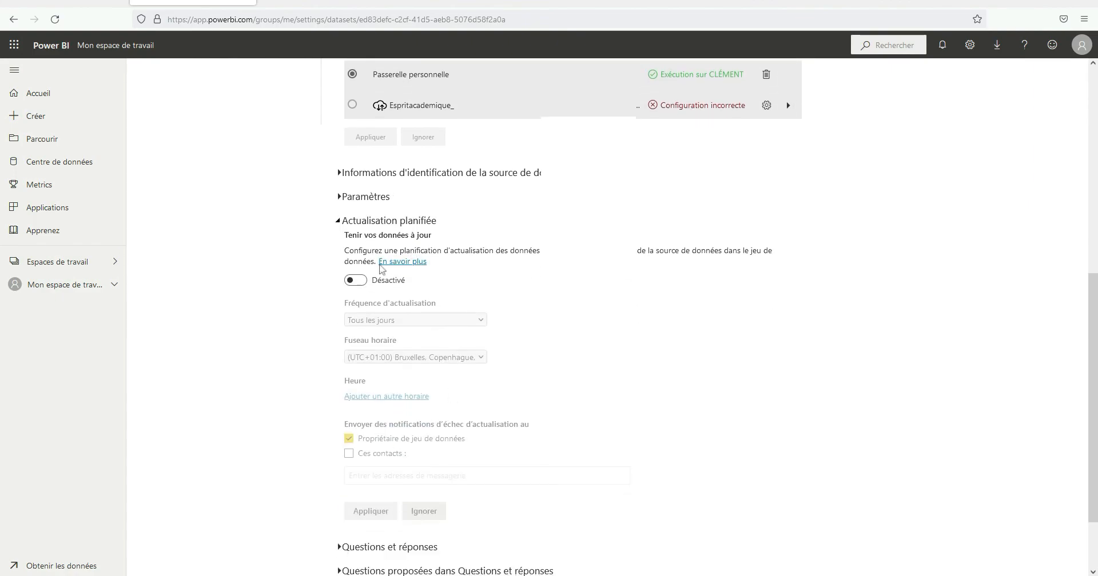
click(355, 284)
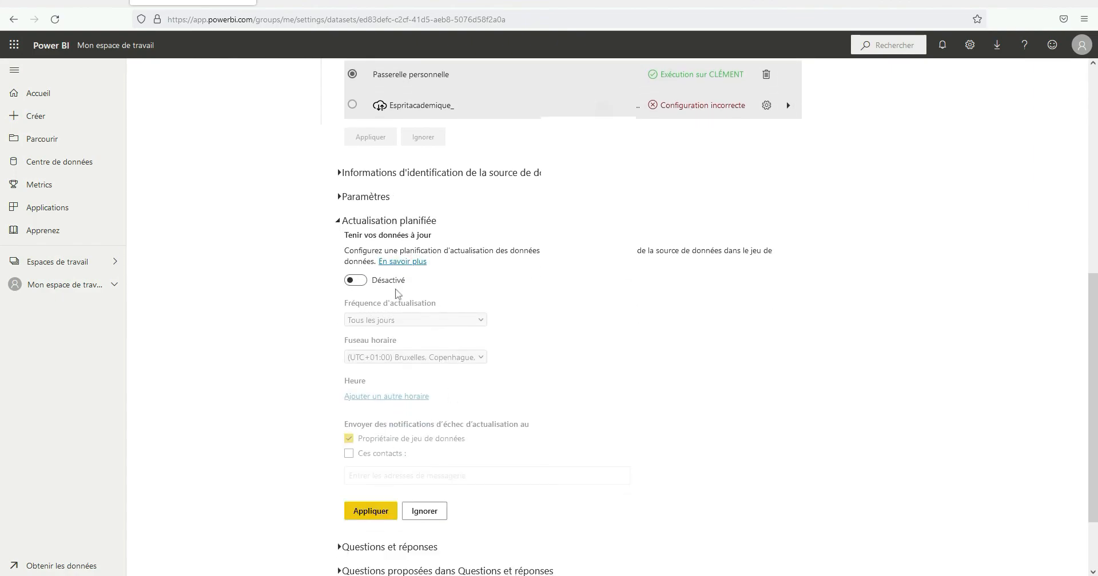
click(355, 280)
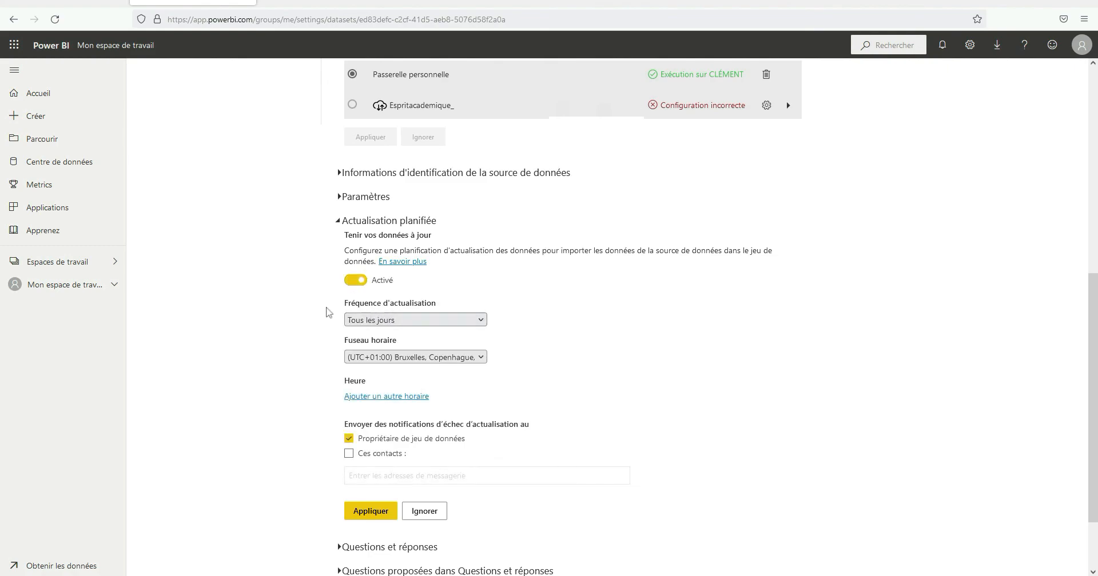
click(400, 320)
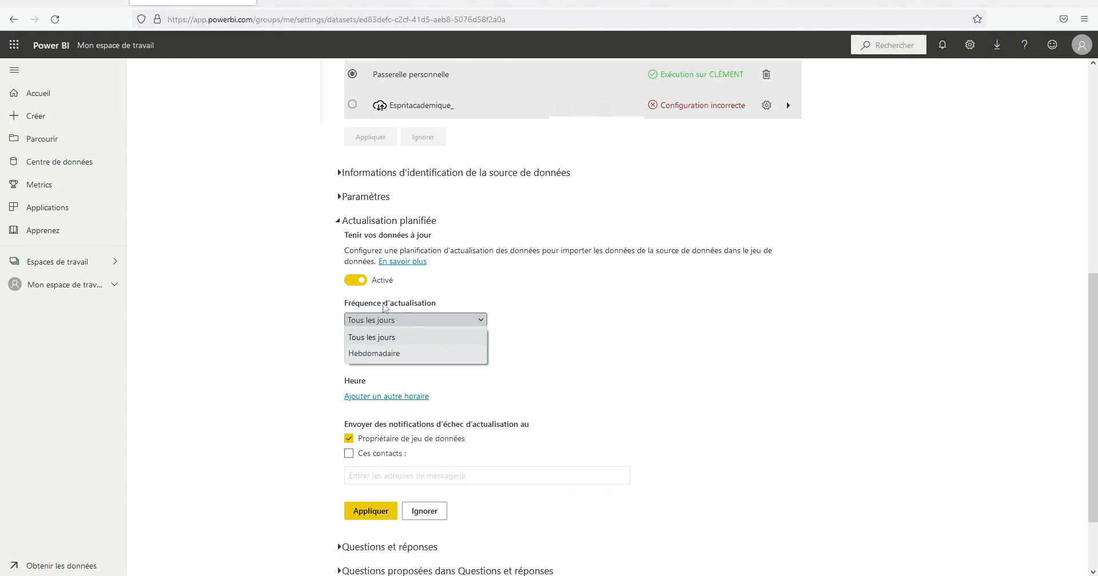
click(375, 328)
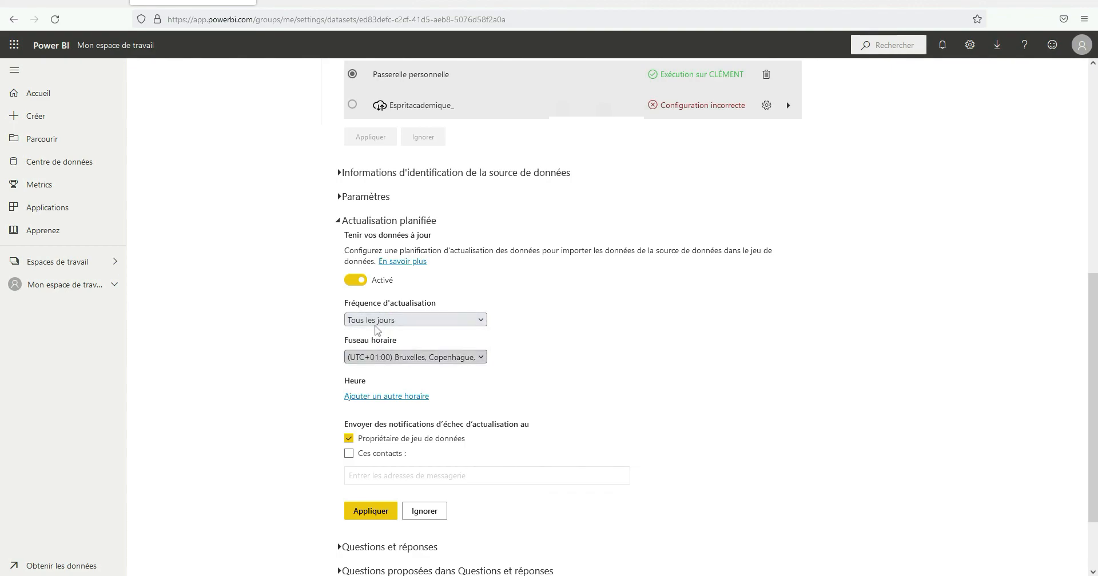